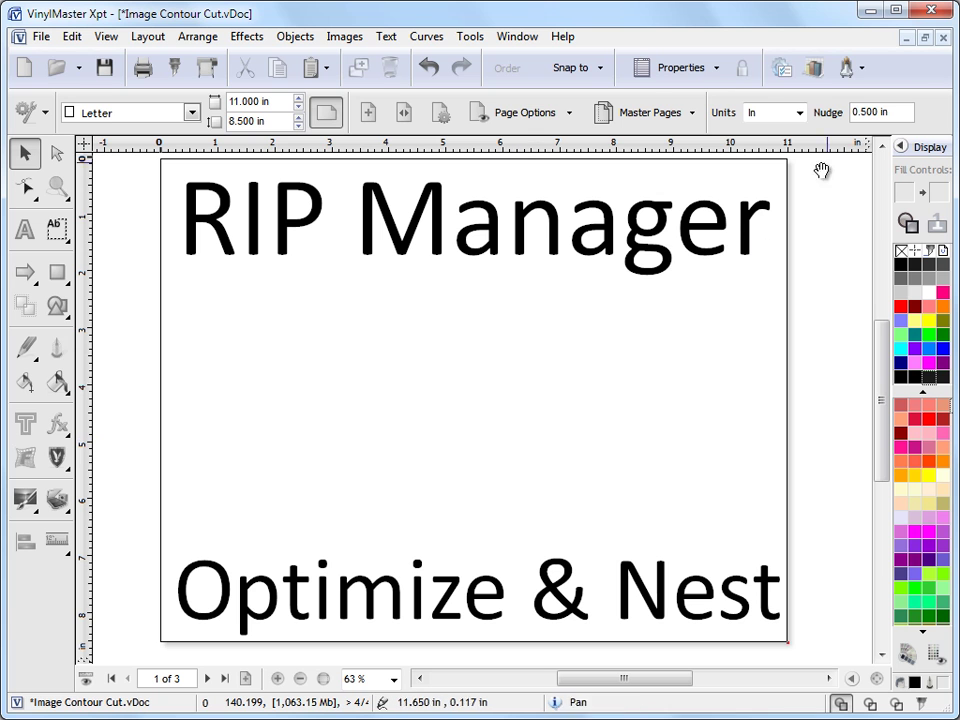
Open RIP Manager and preview several pending jobs, ending on the 18.207 x 25.460 in Image Contour Cut job.
left_click(857, 70)
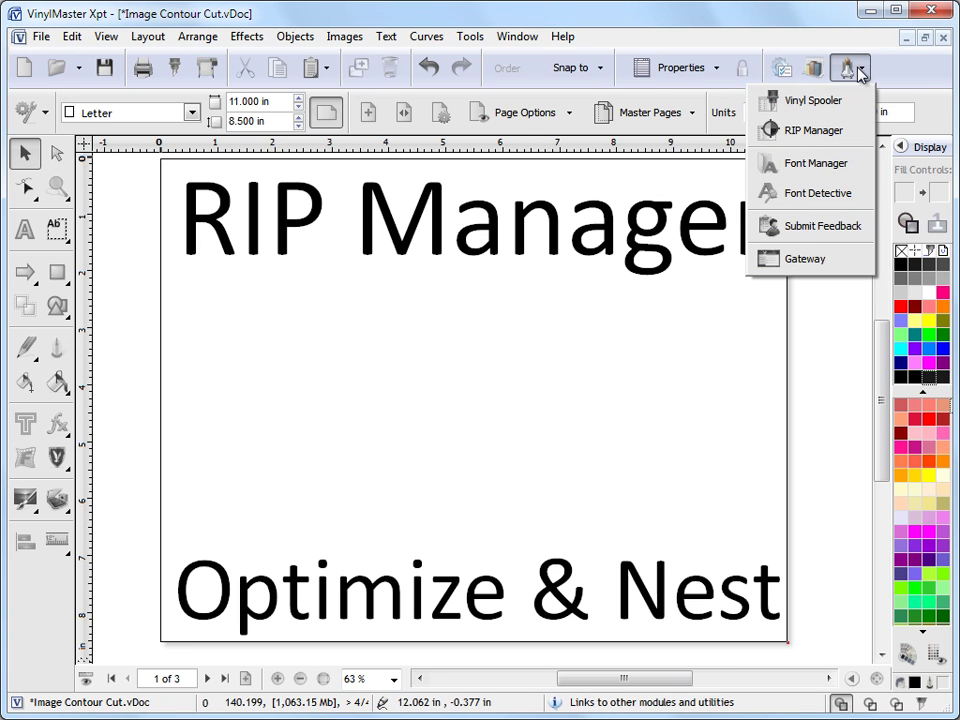
left_click(836, 131)
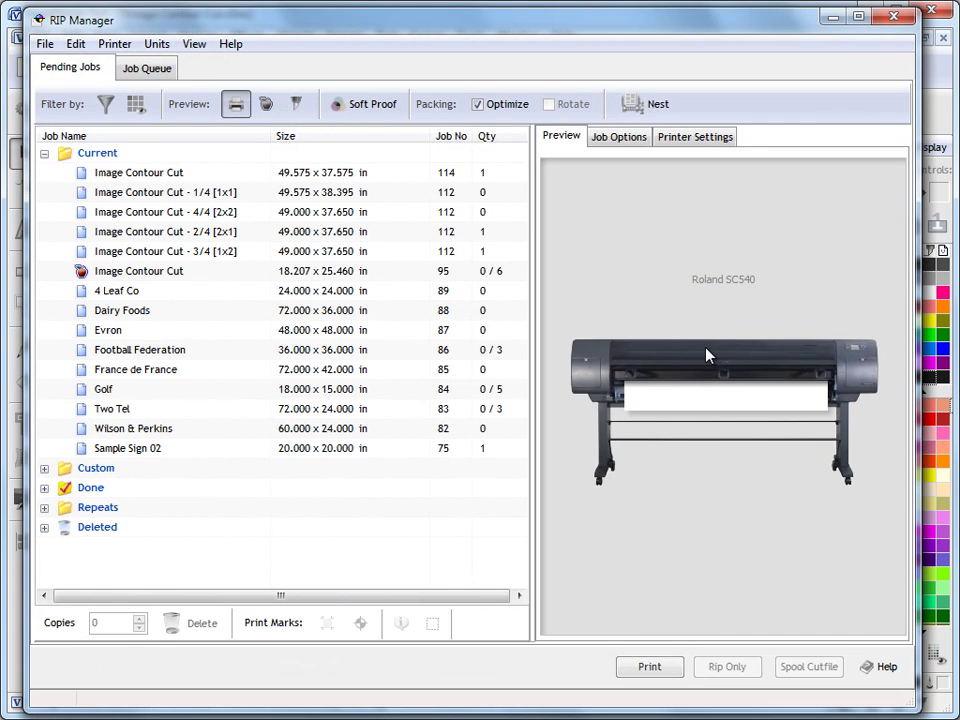
left_click(187, 194)
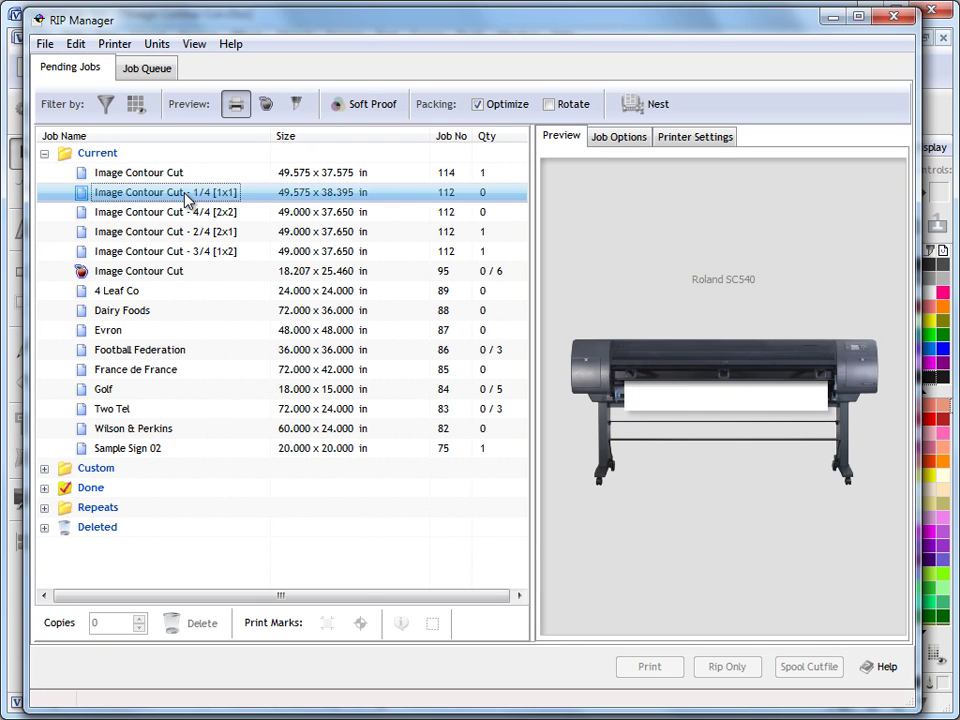
left_click(188, 212)
left_click(190, 231)
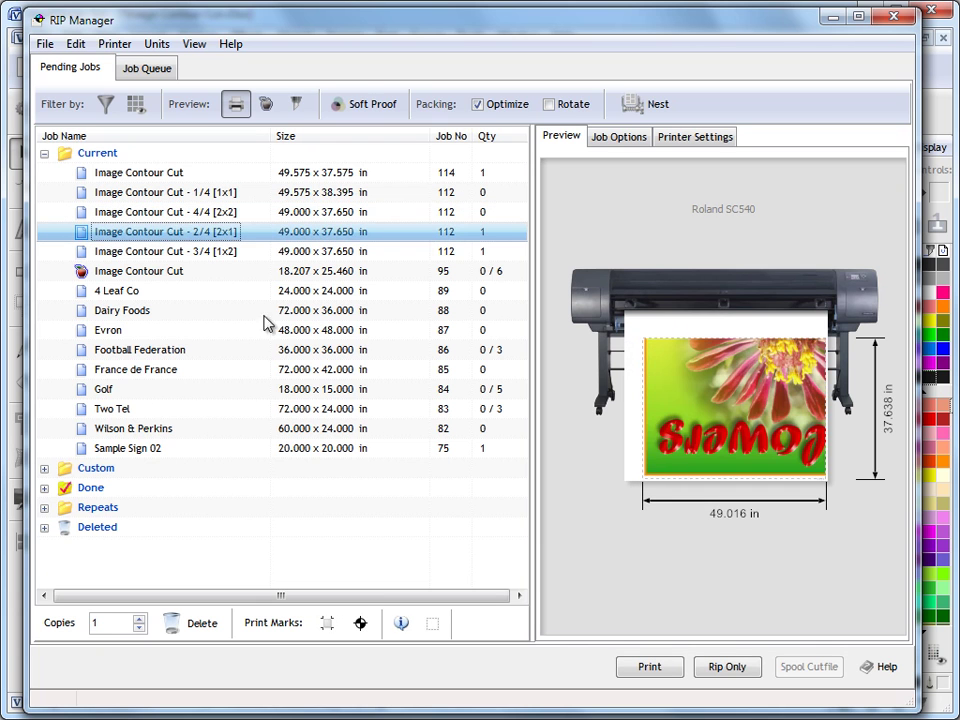
left_click(206, 291)
left_click(212, 311)
left_click(200, 272)
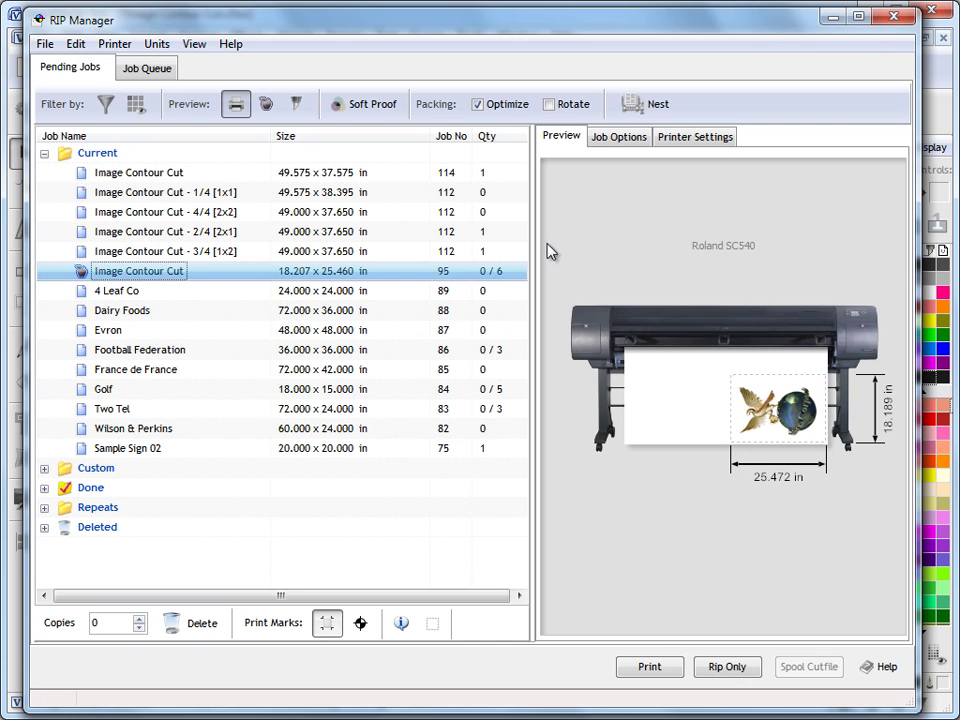
Set the Image Contour Cut job to 6 copies with Optimize packing off, and turn Optimize back on to compare layouts.
left_click(499, 108)
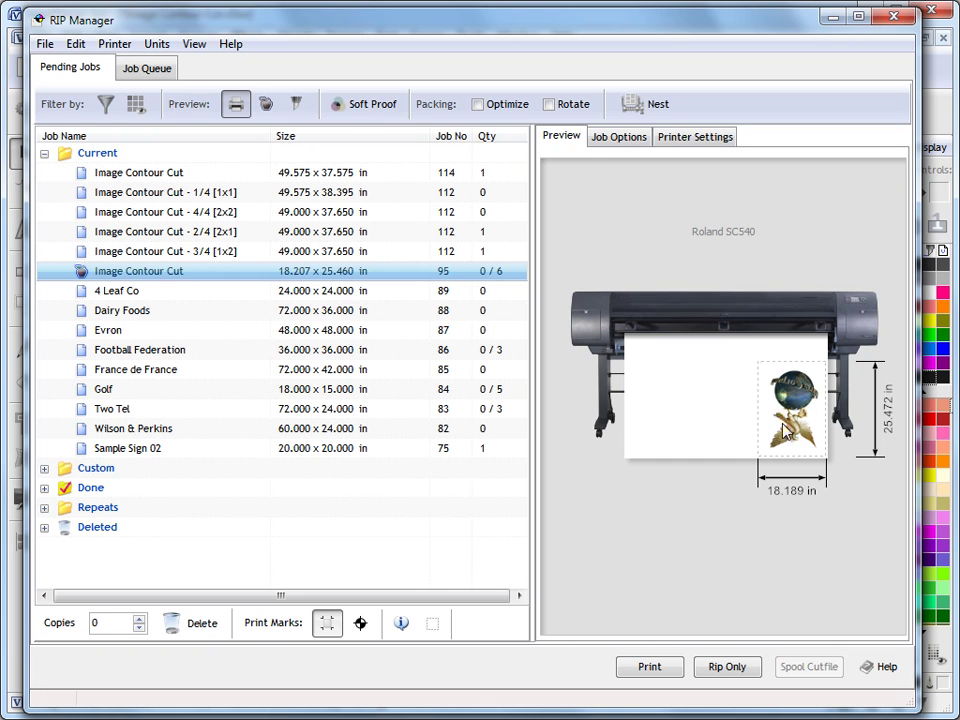
left_click(140, 619)
left_click(140, 619)
left_click(140, 619)
left_click(140, 619)
left_click(140, 619)
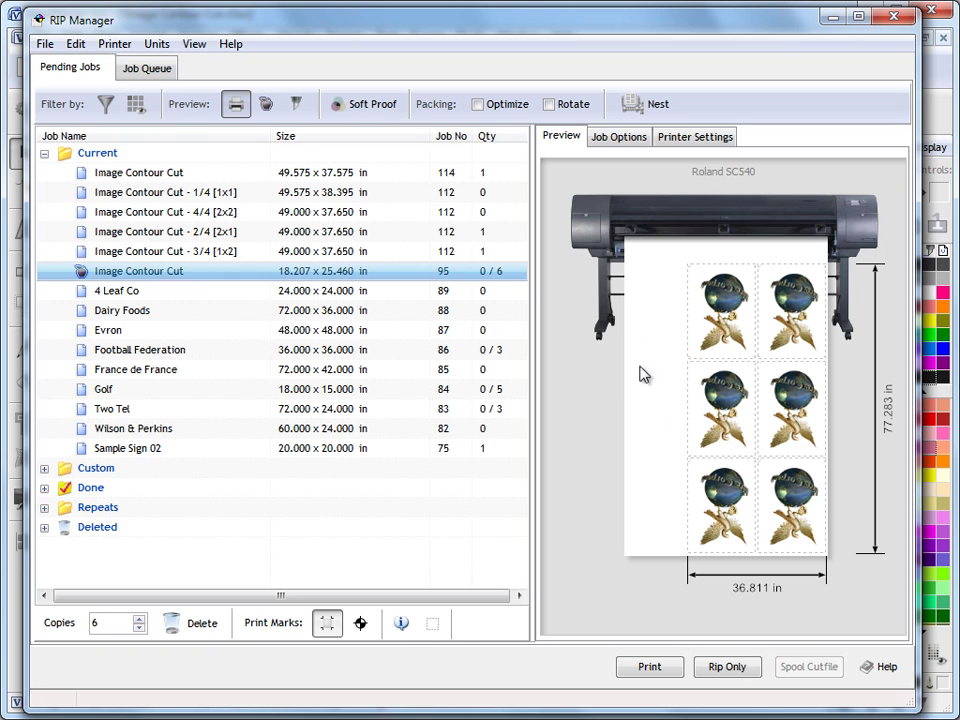
left_click(503, 110)
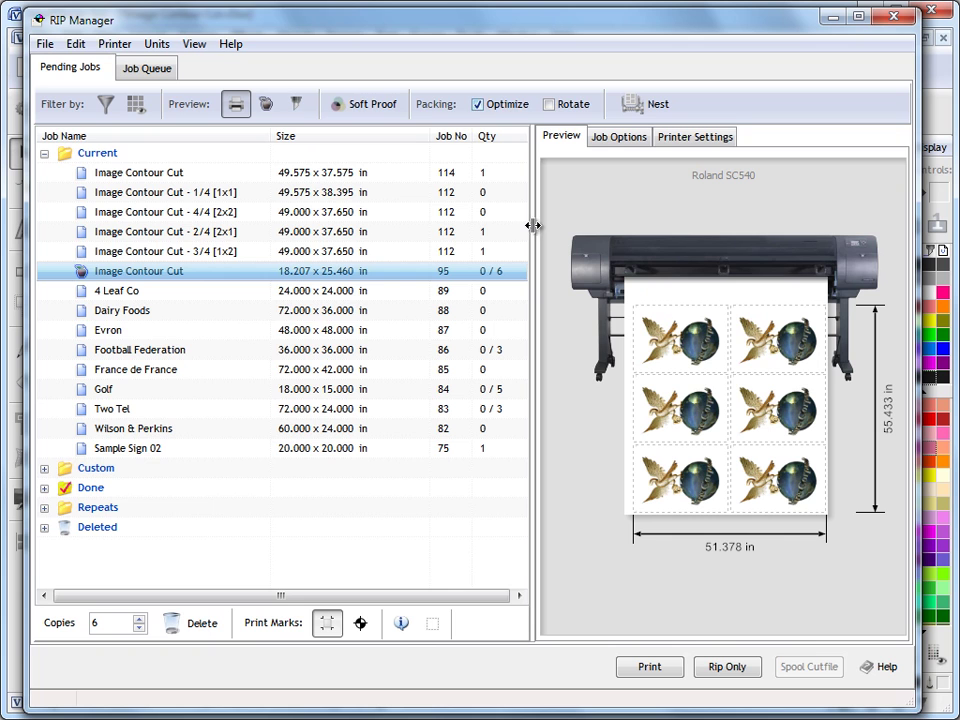
Try combining the Golf job with Image Contour Cut, and select Golf alone to set its copies to 4.
left_click(118, 392, "ctrl")
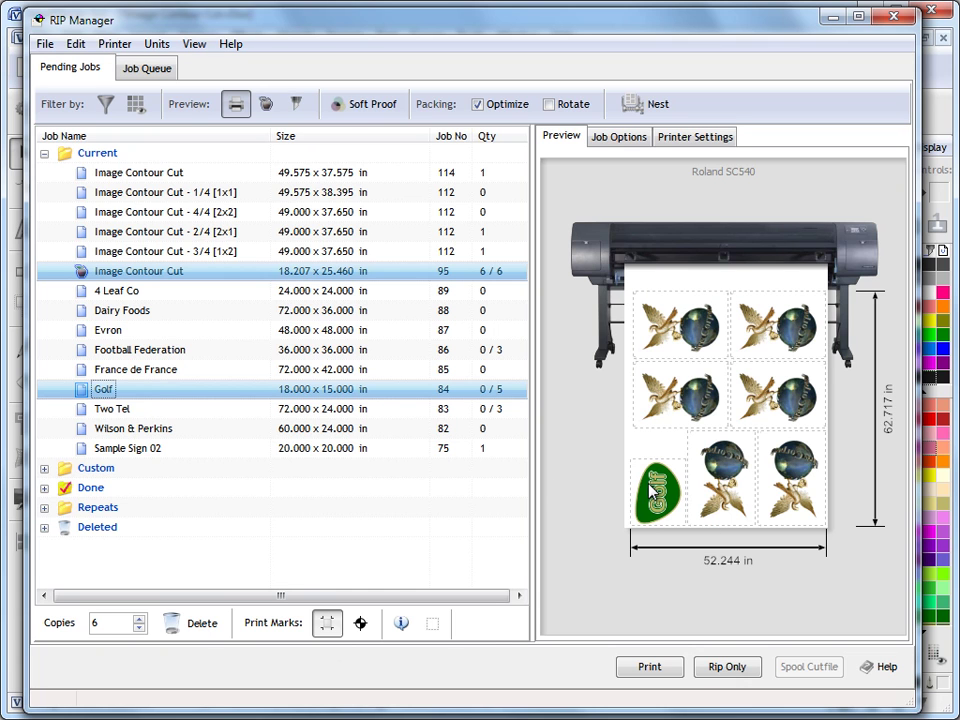
left_click(153, 396)
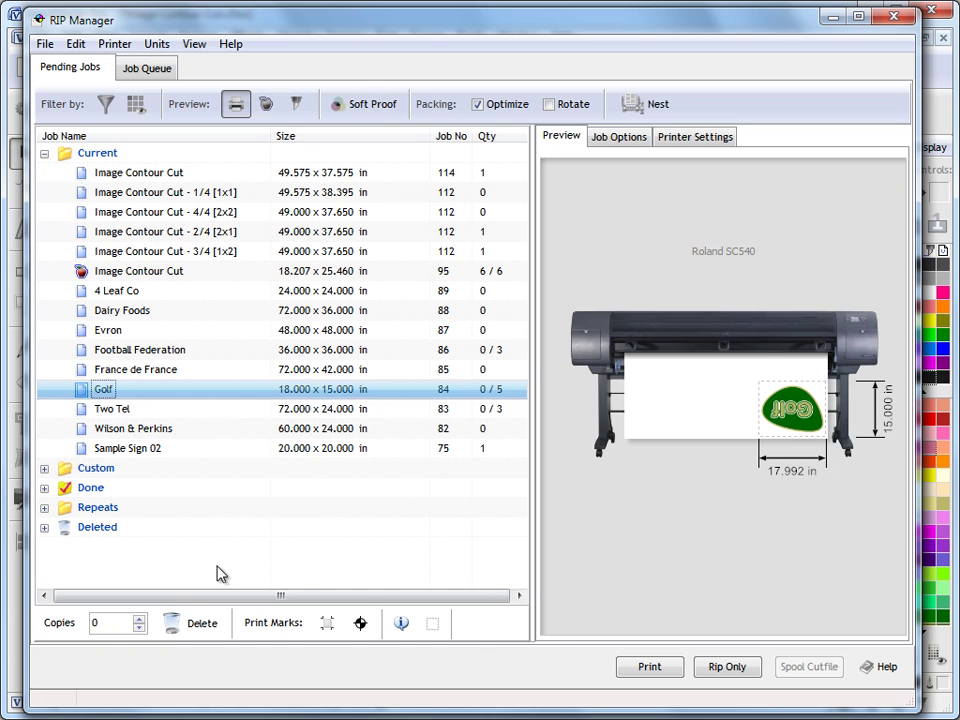
left_click(141, 620)
left_click(141, 619)
left_click(141, 619)
left_click(141, 619)
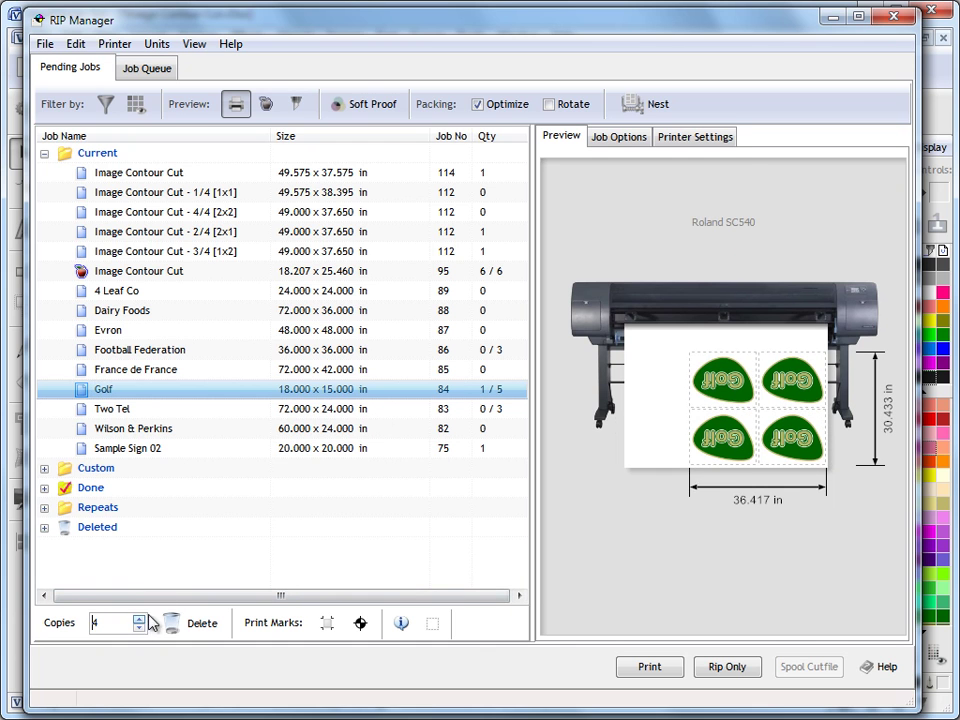
Add the 18.207 x 25.460 in Image Contour Cut job to the Golf selection and briefly try including the Evron job.
left_click(141, 273, "ctrl")
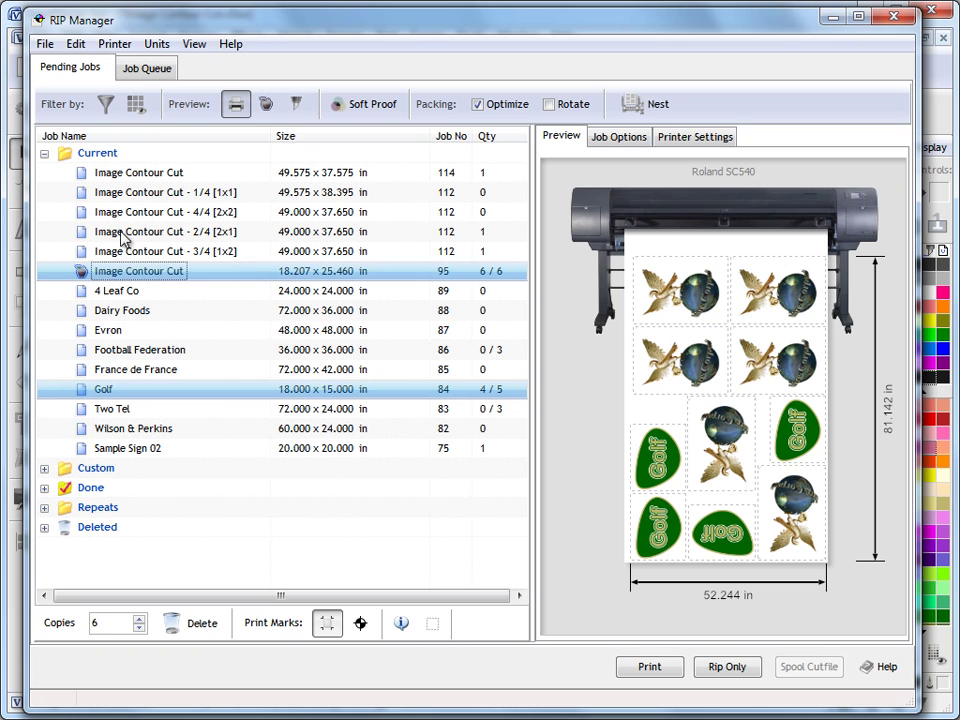
left_click(128, 330, "ctrl")
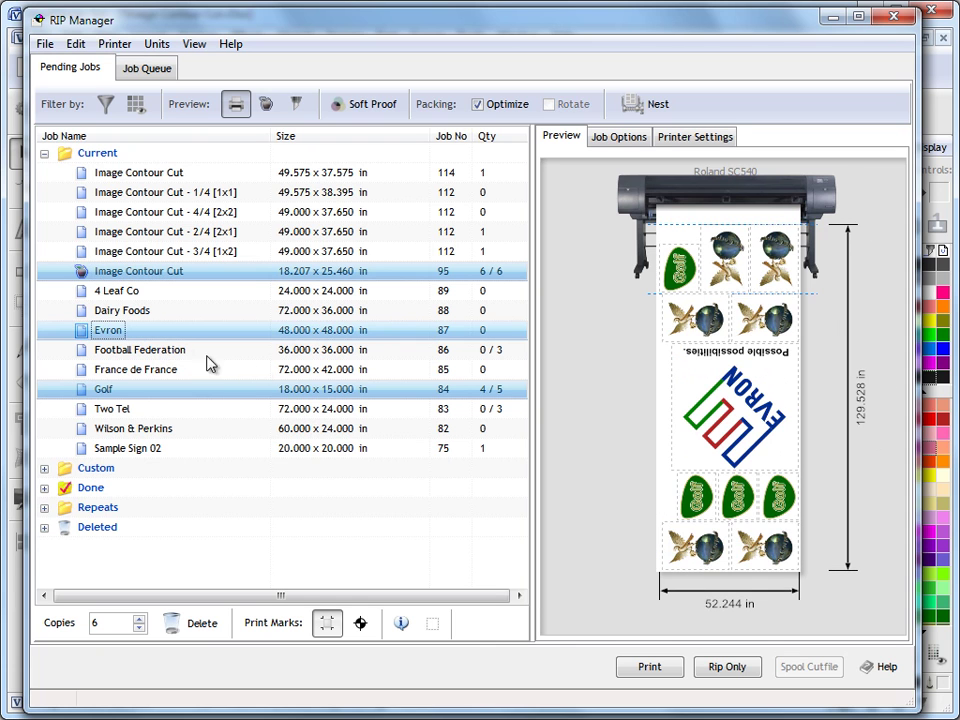
left_click(167, 334, "ctrl")
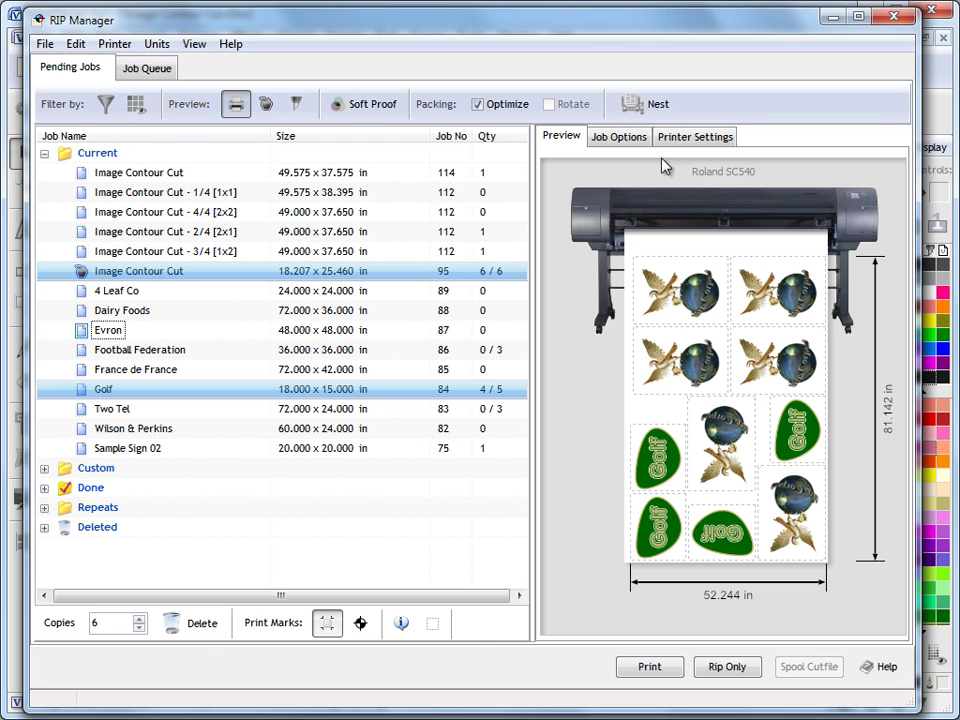
Set the printer's media length to 240 in and nest the pending jobs onto that length.
left_click(692, 138)
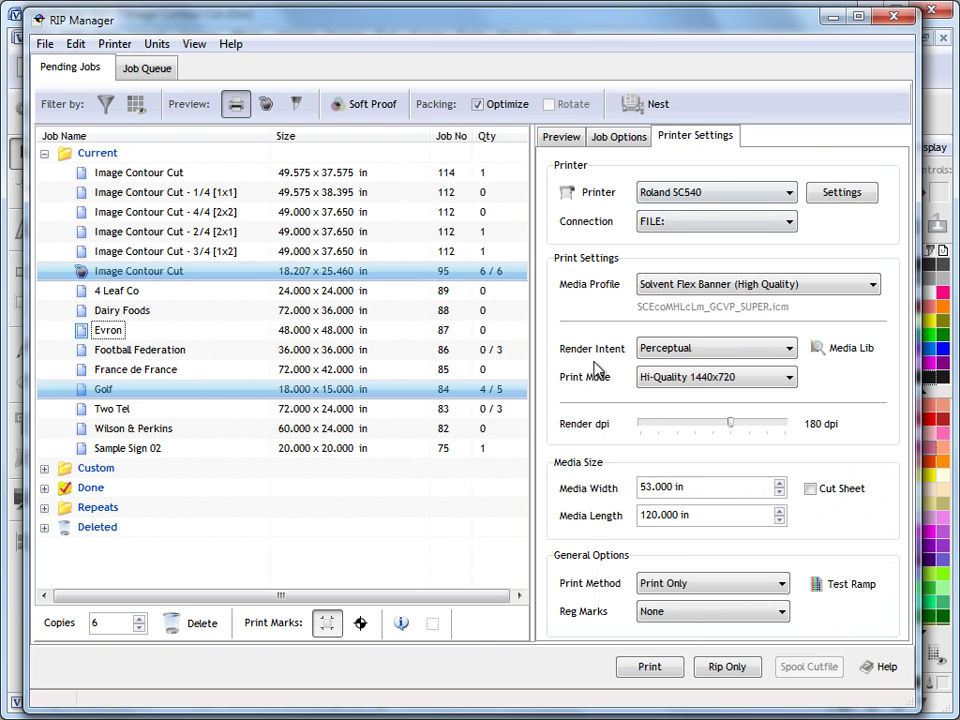
left_click(692, 514)
left_click(704, 515)
mouse_move(708, 518)
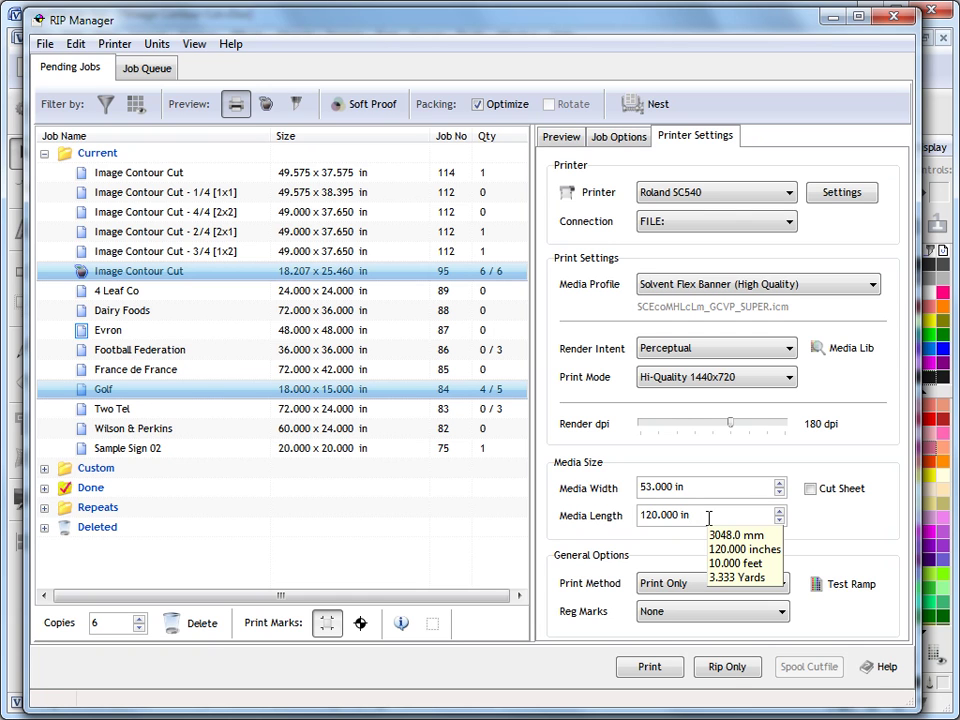
left_click(708, 518)
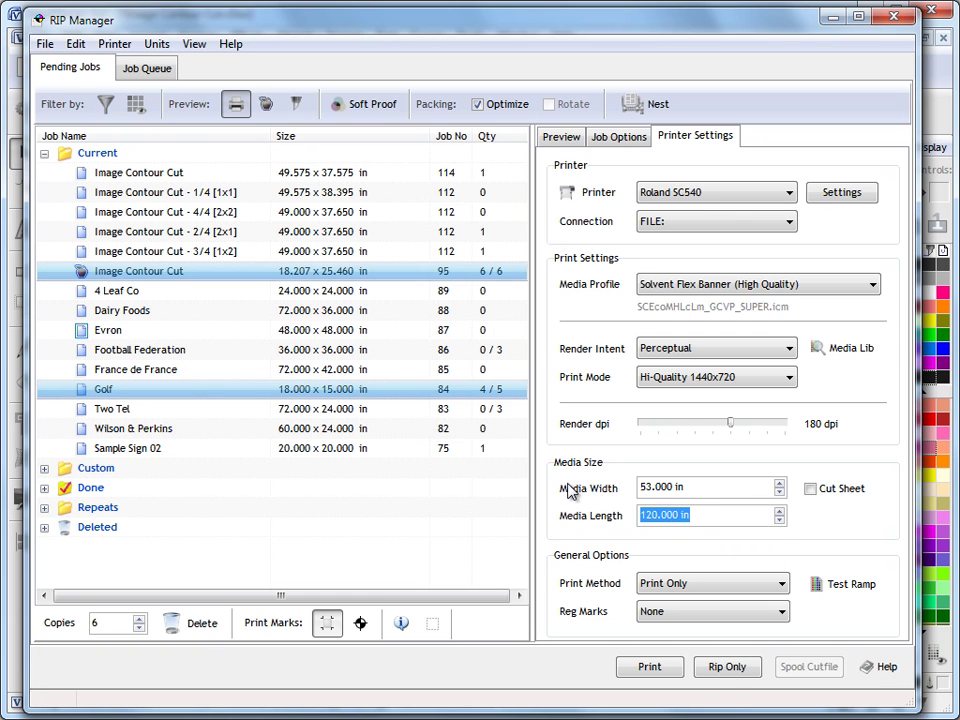
type("240")
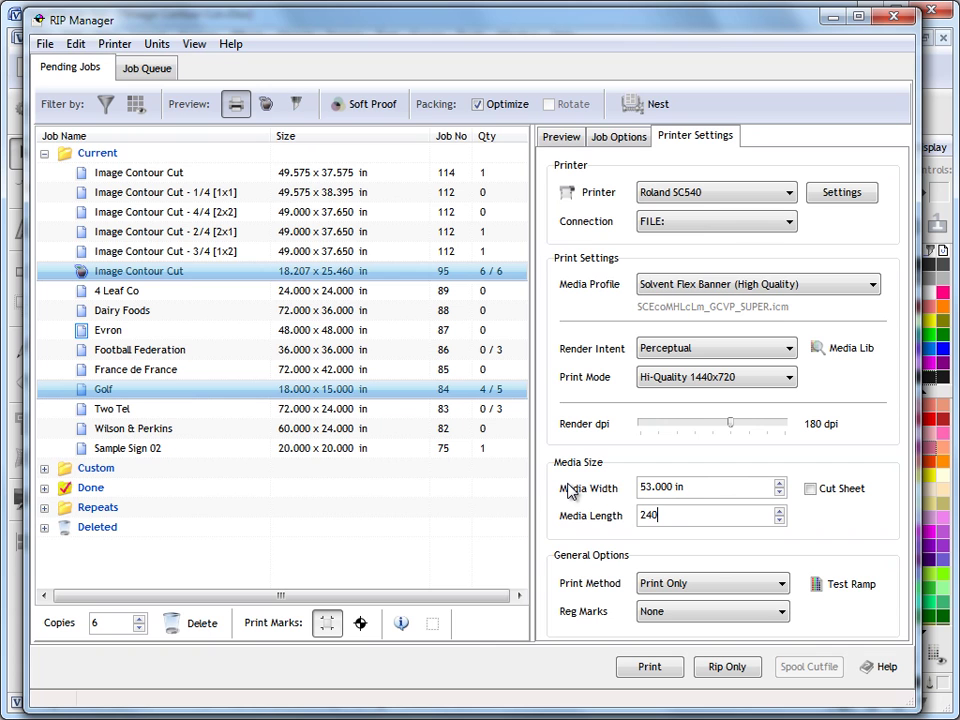
key("Return")
left_click(562, 137)
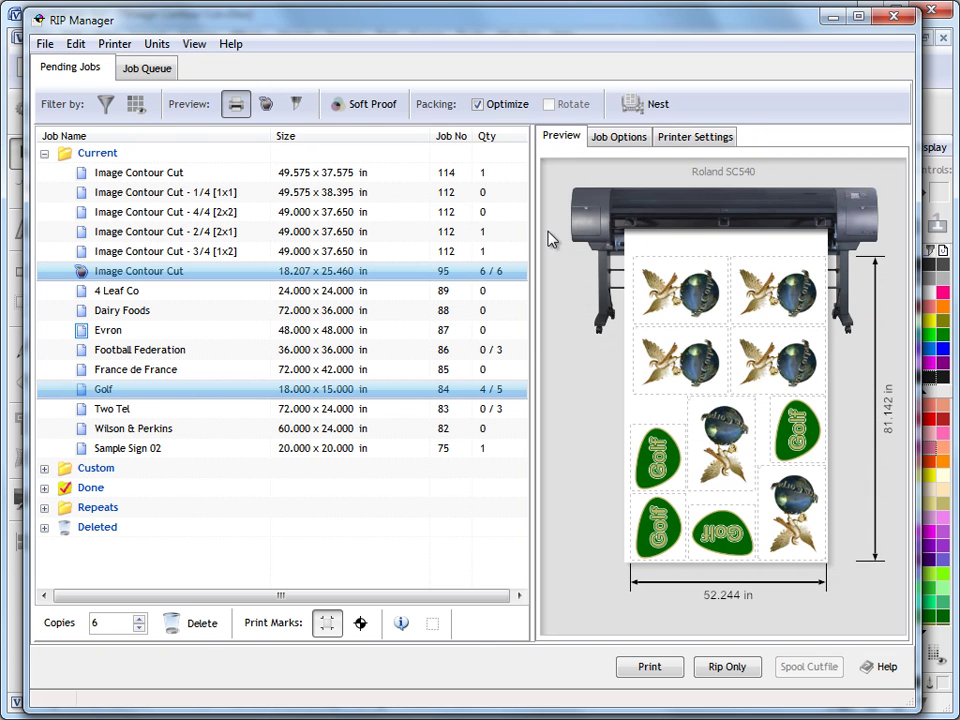
left_click(647, 108)
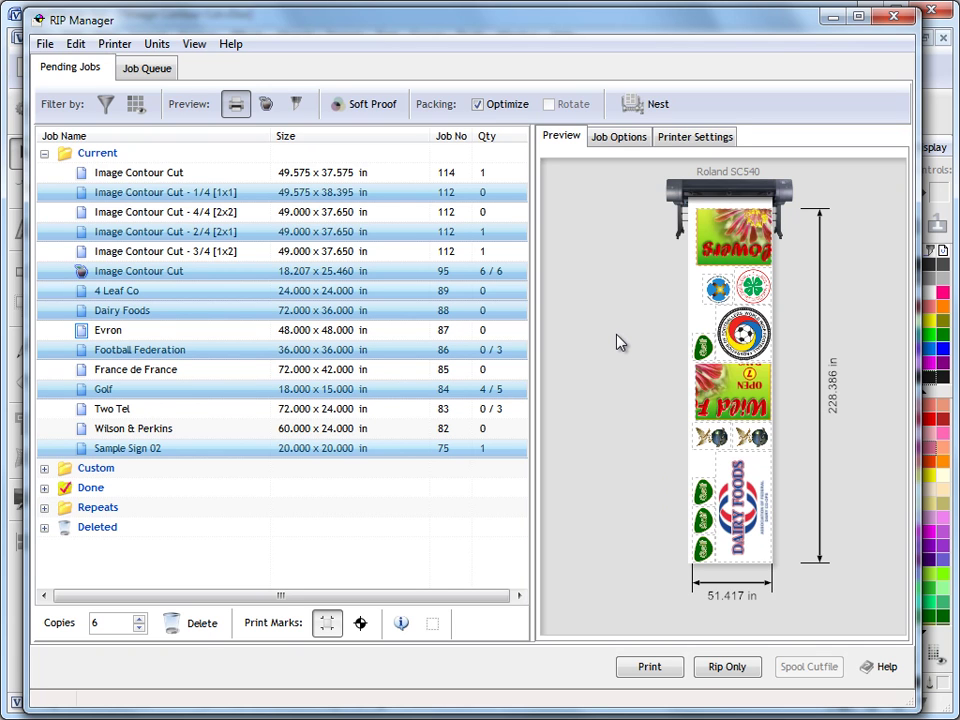
Set the media length to 120 in and nest the pending jobs again, checking the layout preview.
left_click(690, 138)
left_click_drag(641, 514, 699, 514)
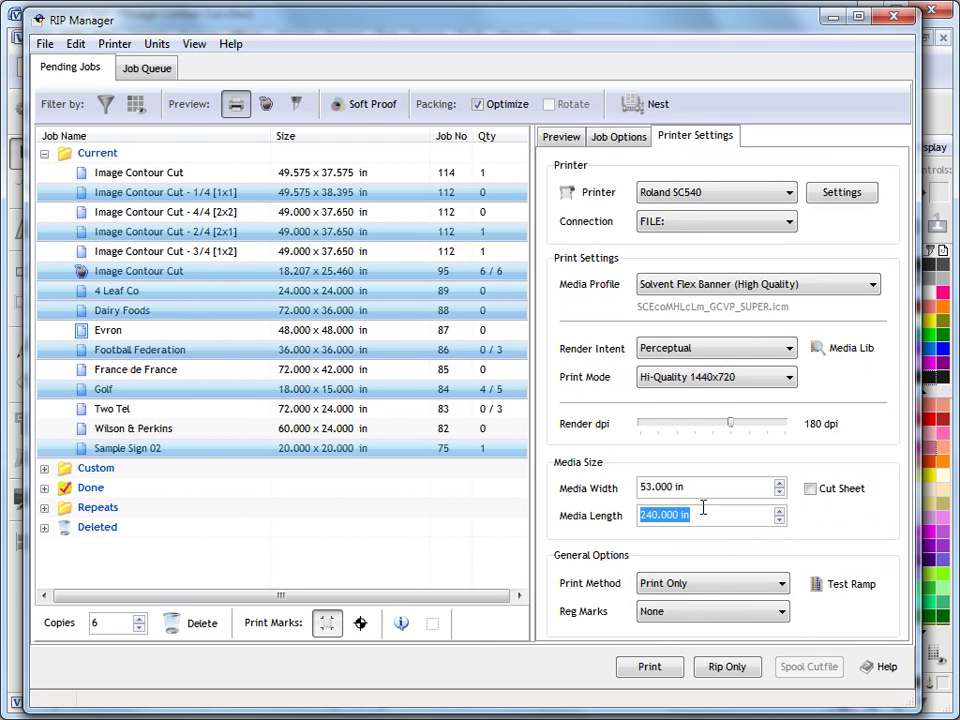
type("1")
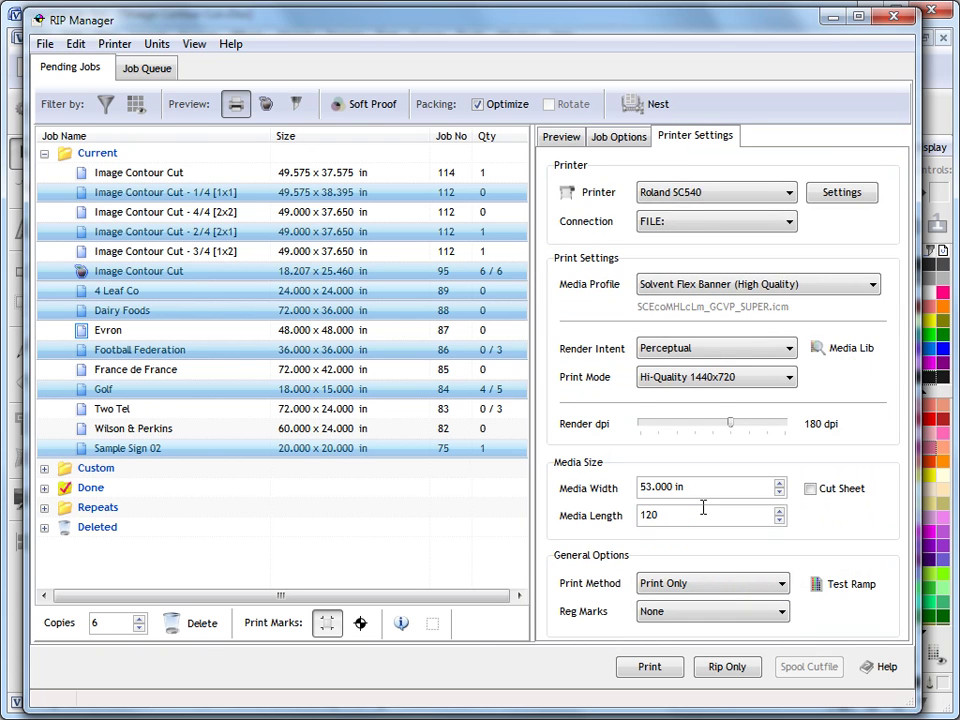
type("20")
key("Return")
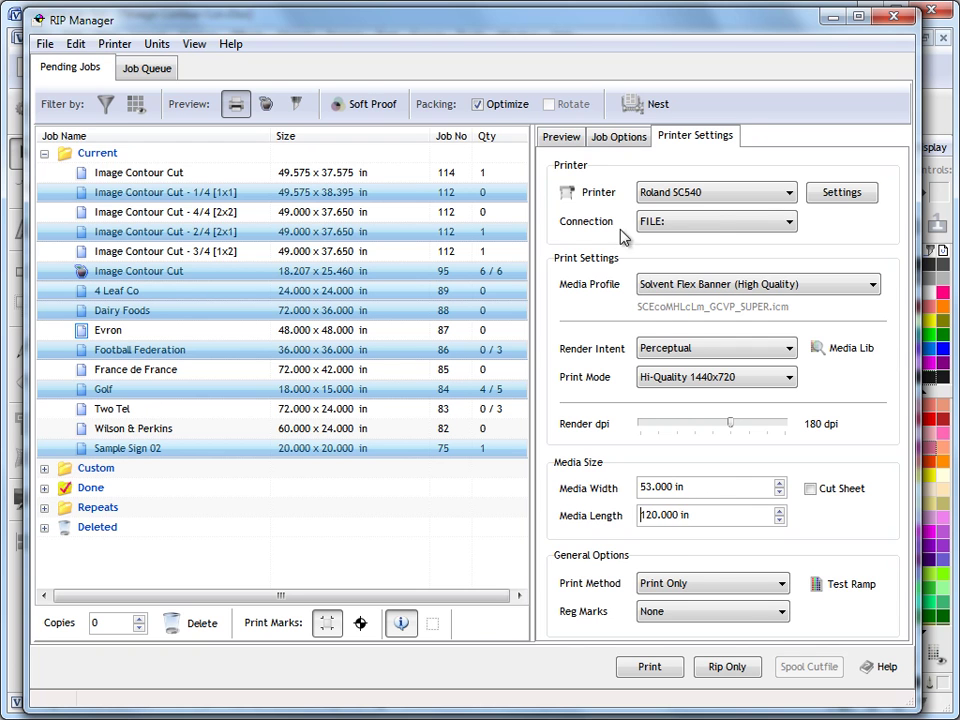
left_click(563, 140)
left_click(696, 140)
left_click(558, 140)
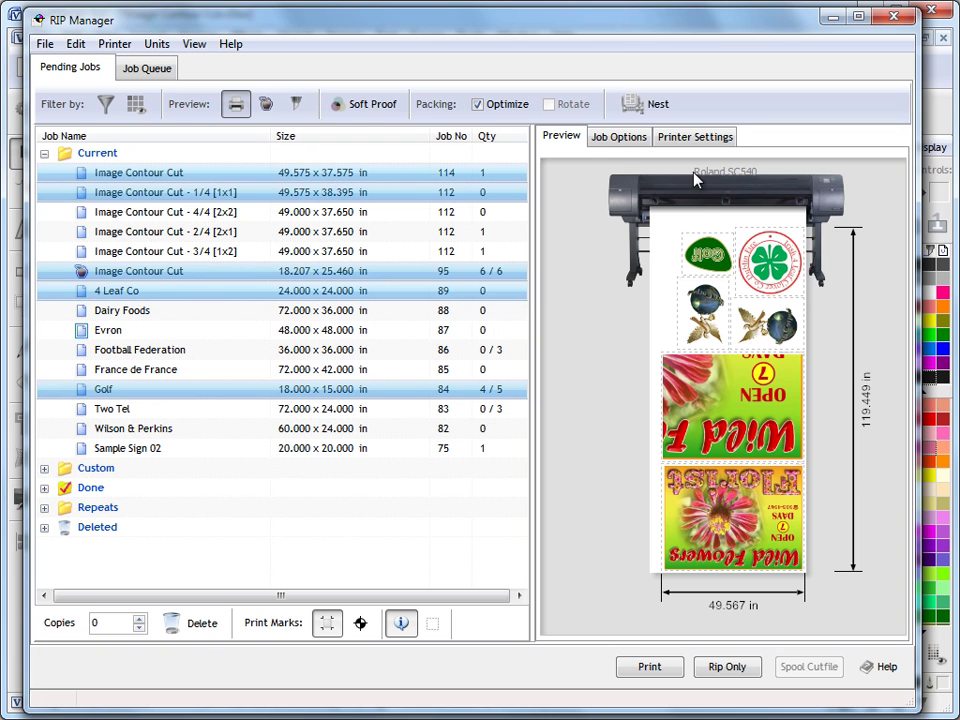
Set the media length to 300 in and nest the pending jobs to fill the longer media.
left_click(695, 138)
double_click(708, 513)
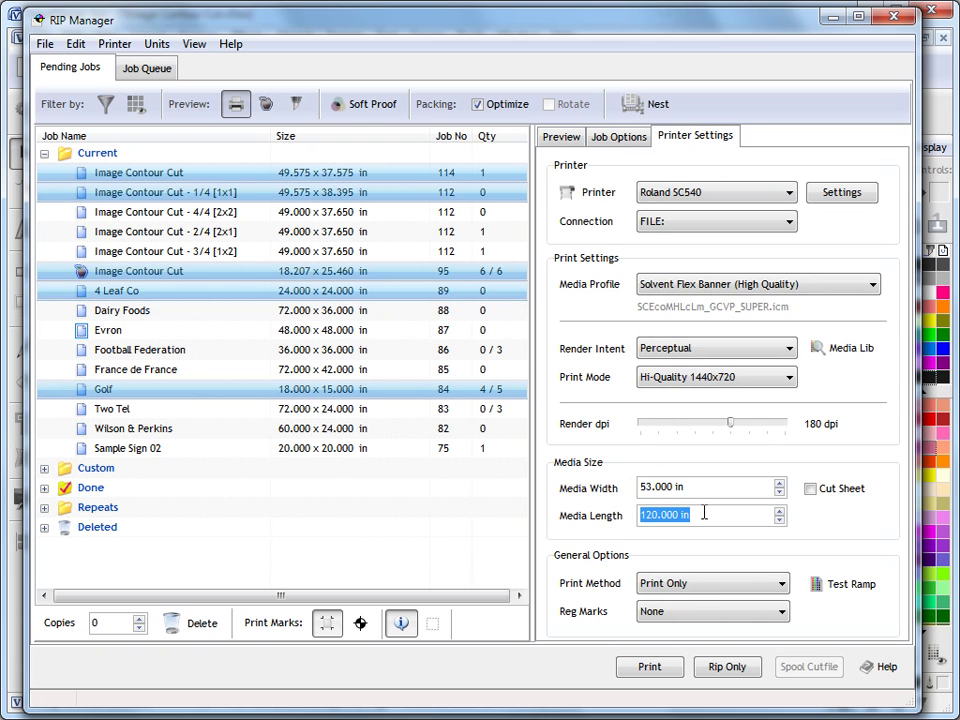
type("300")
key("Return")
left_click(561, 140)
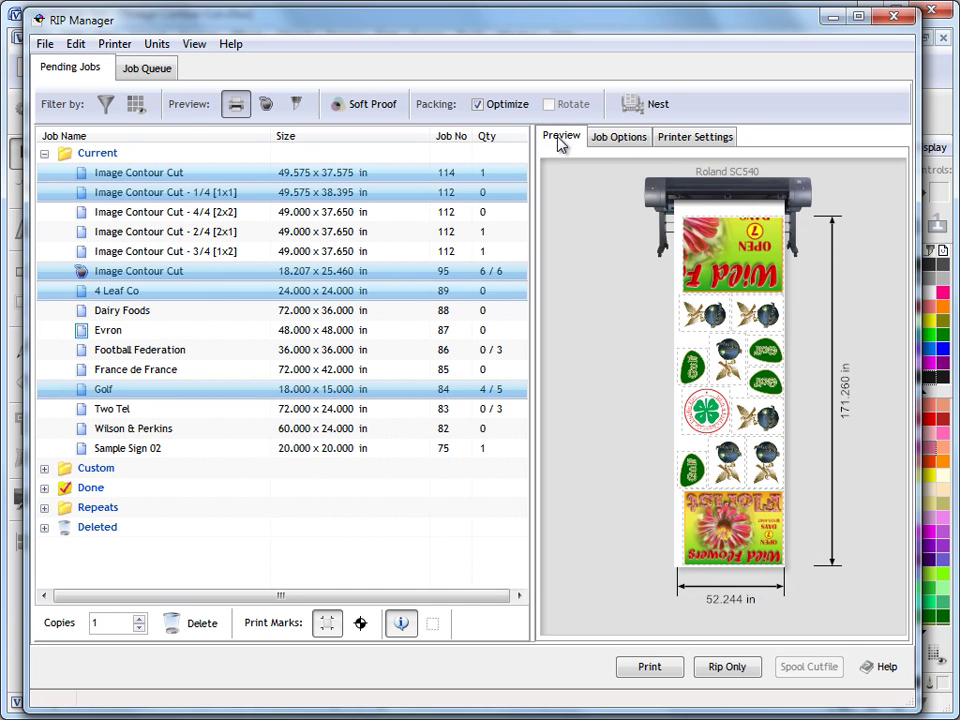
left_click(646, 108)
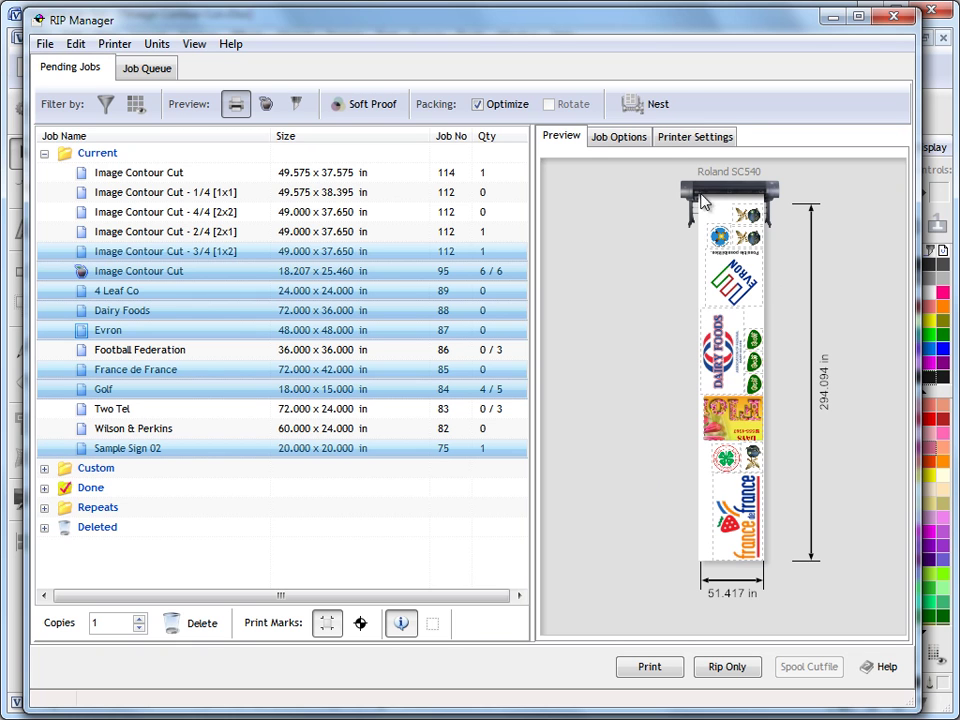
Set the media length to 80 in and preview how the selected jobs are laid out across the media.
left_click(692, 137)
left_click(694, 511)
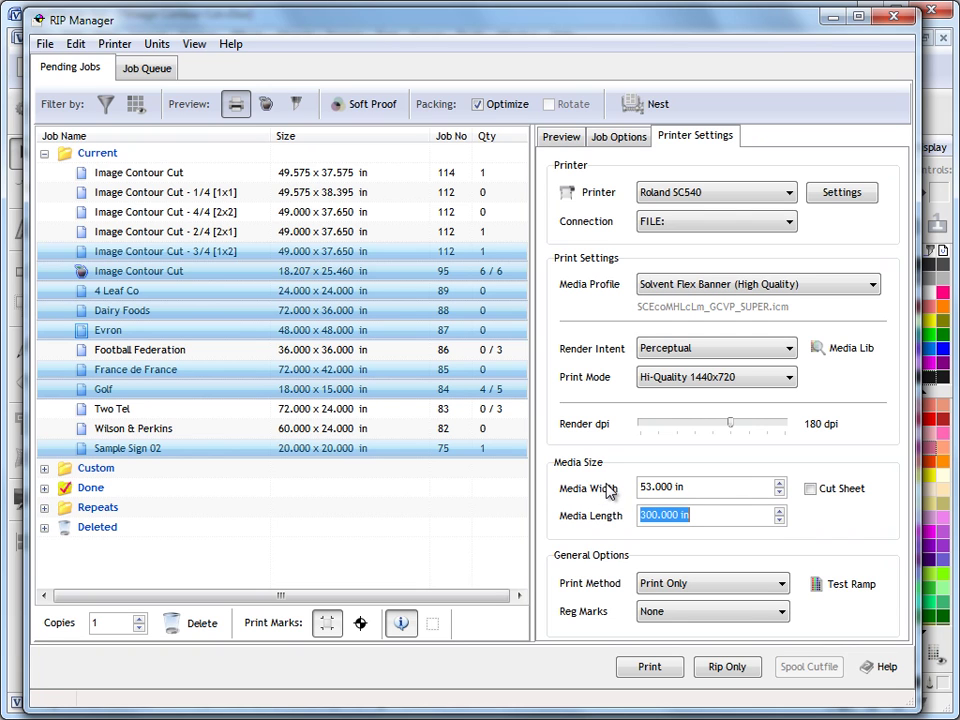
type("80")
key("Tab")
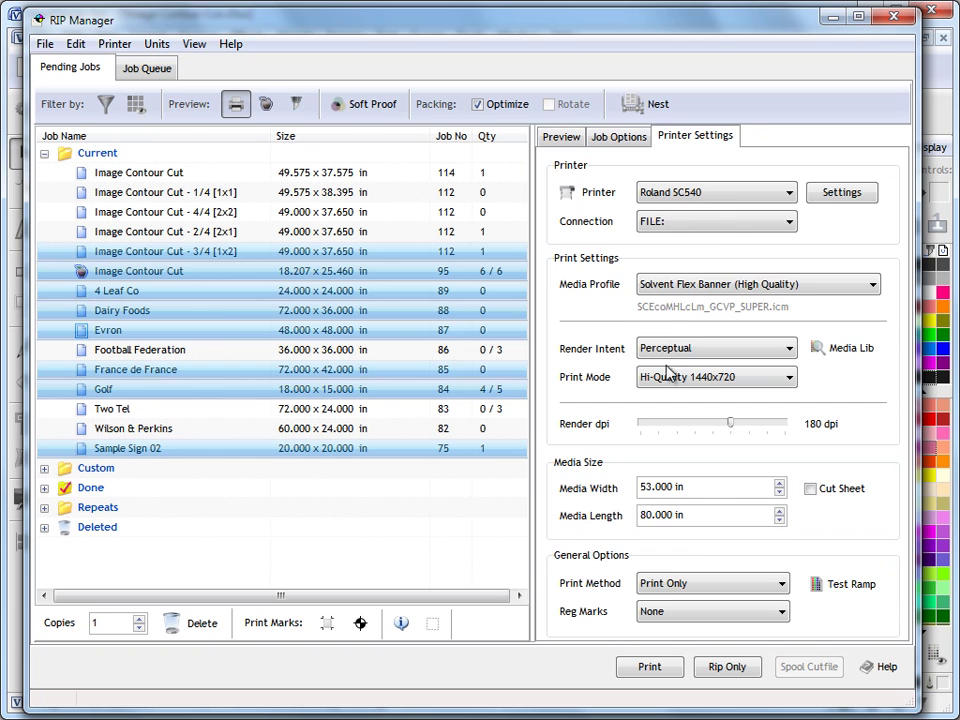
left_click(562, 137)
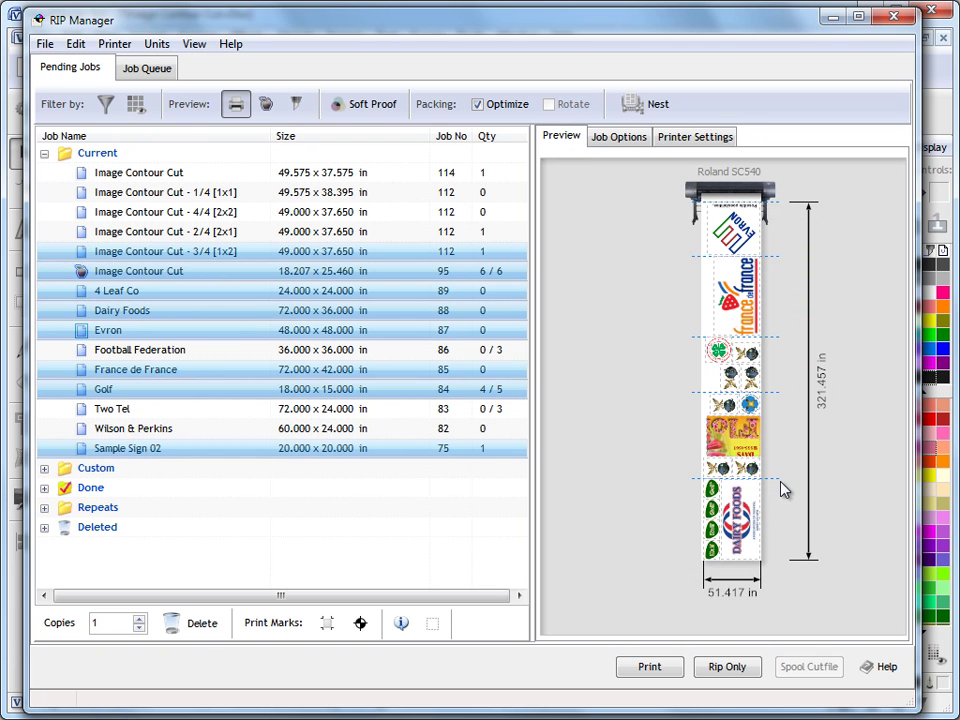